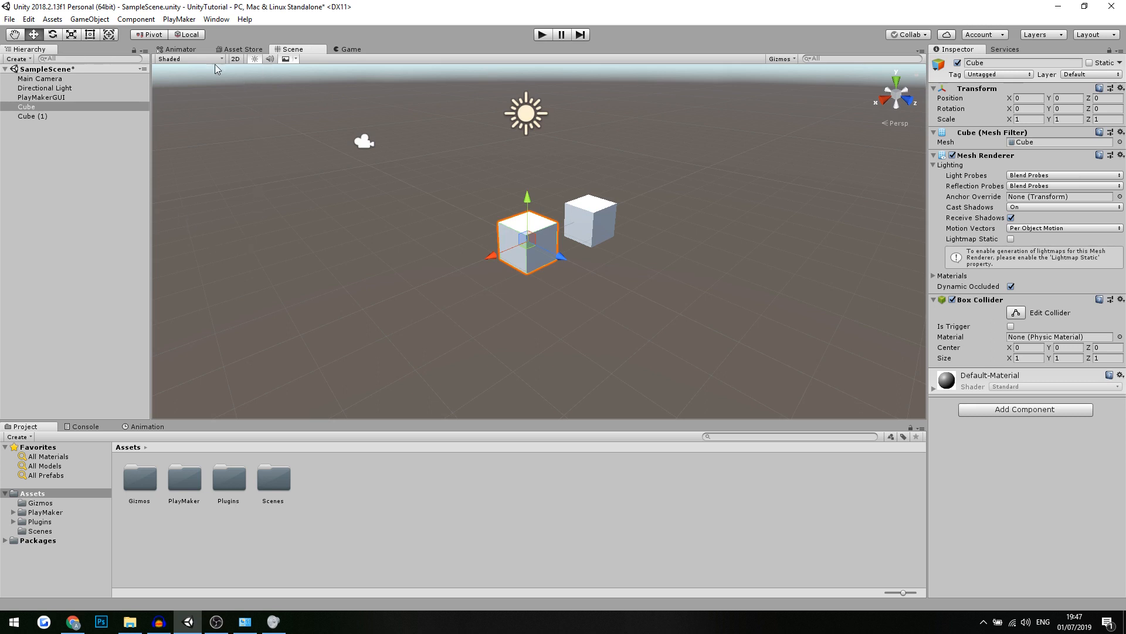
Open the PlayMaker Editor and dock it beside the Animation window
left_click(179, 21)
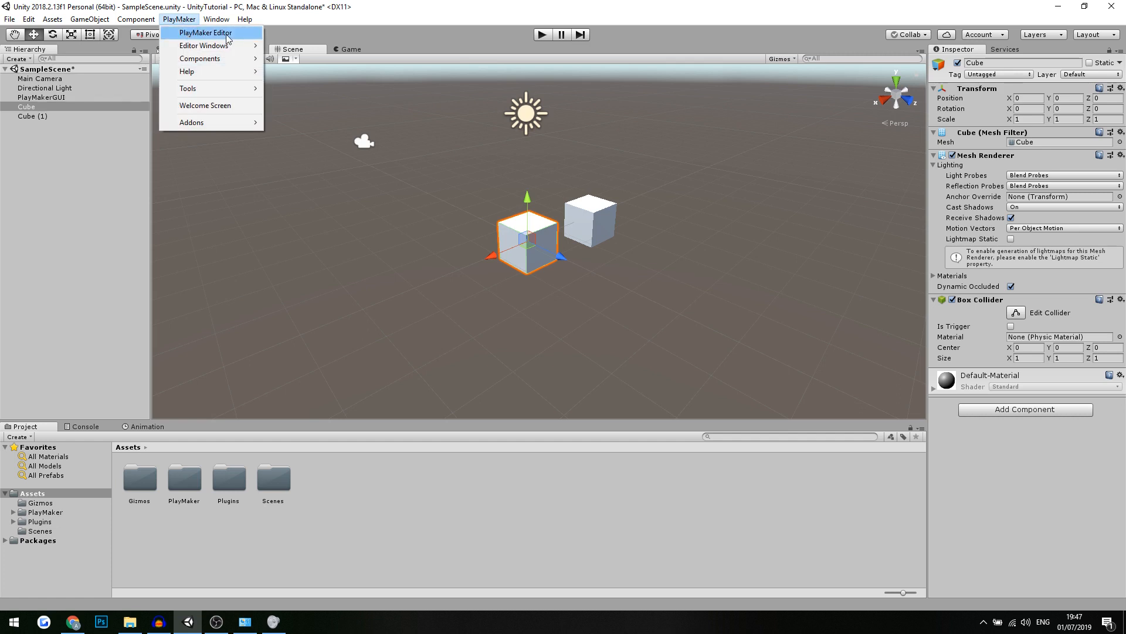
left_click(188, 34)
left_click(613, 124)
left_click_drag(317, 127, 322, 94)
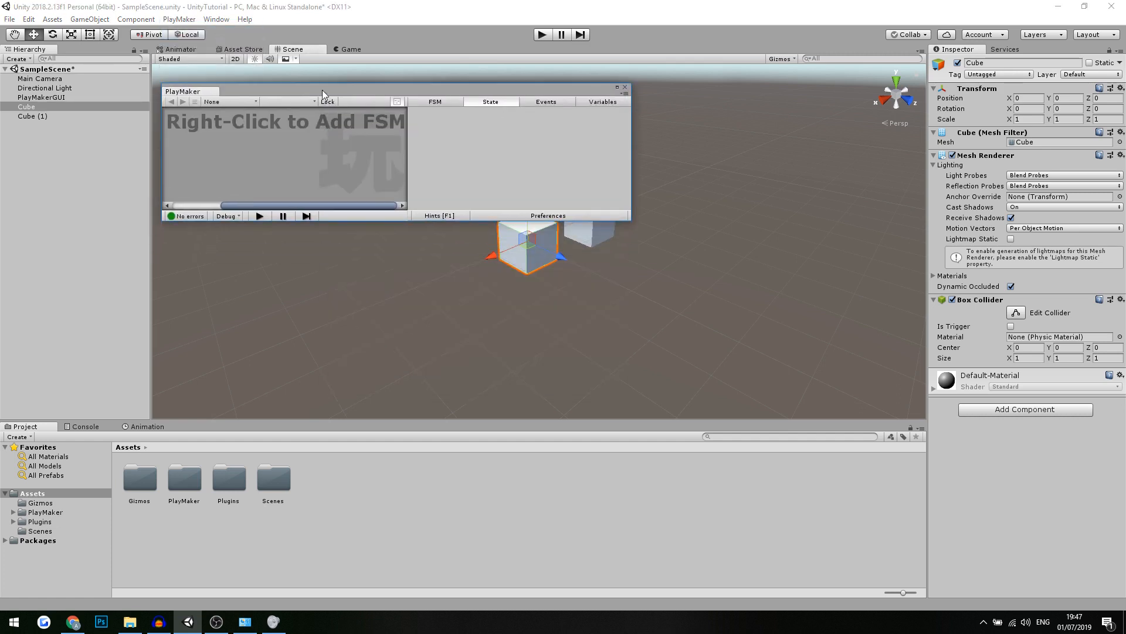
left_click_drag(597, 221, 584, 257)
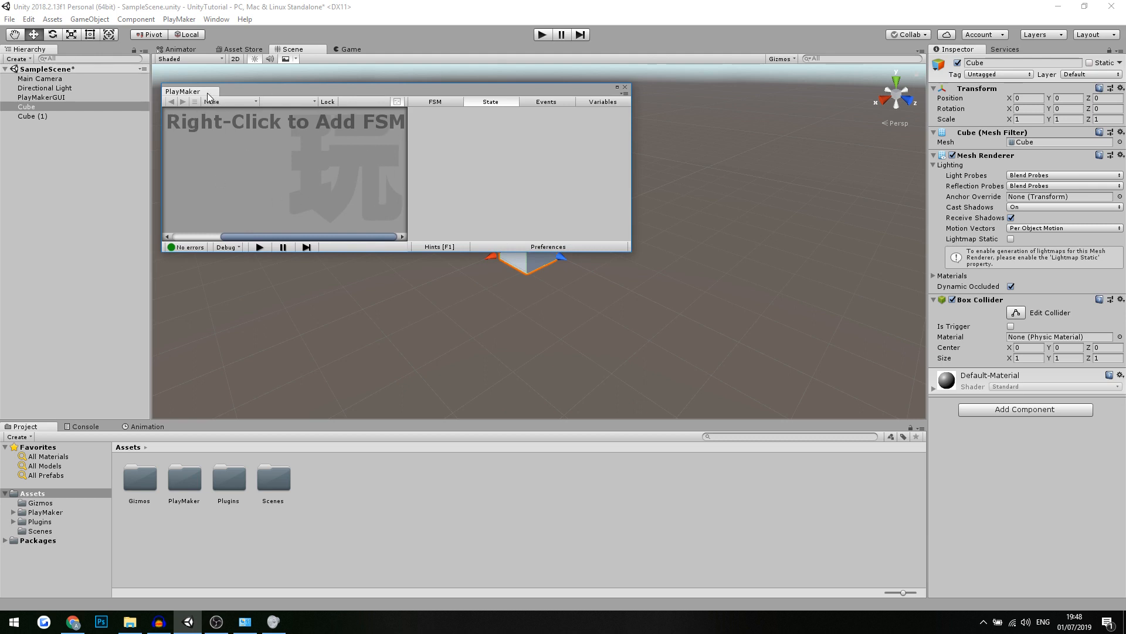
left_click_drag(206, 93, 310, 442)
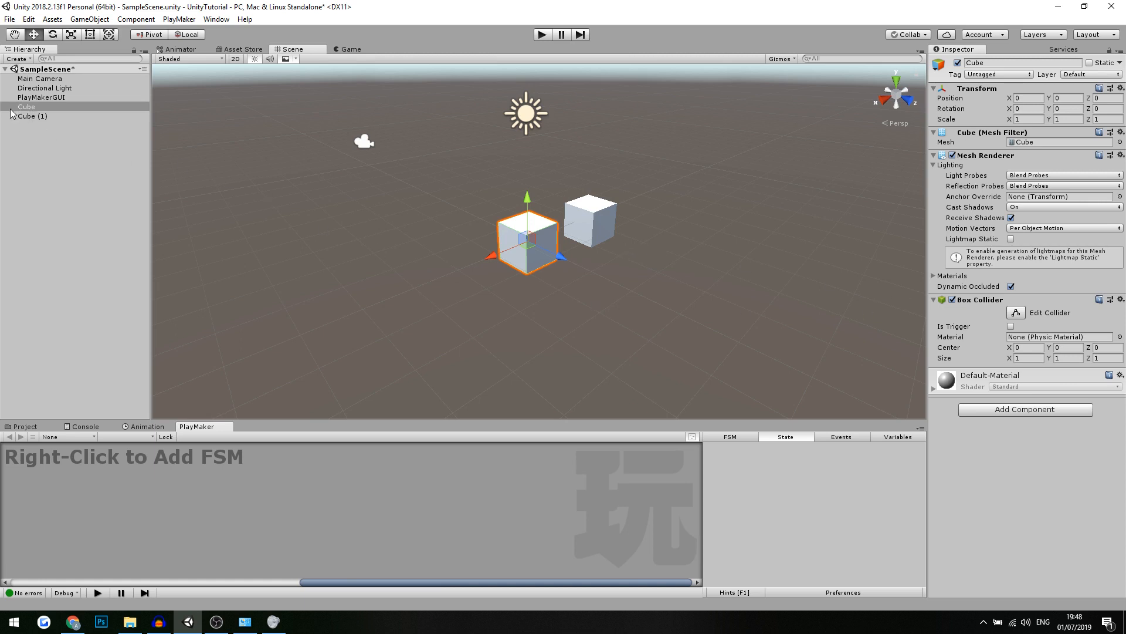
Add a PlayMaker FSM to Cube and another one to Cube (1)
left_click(1025, 409)
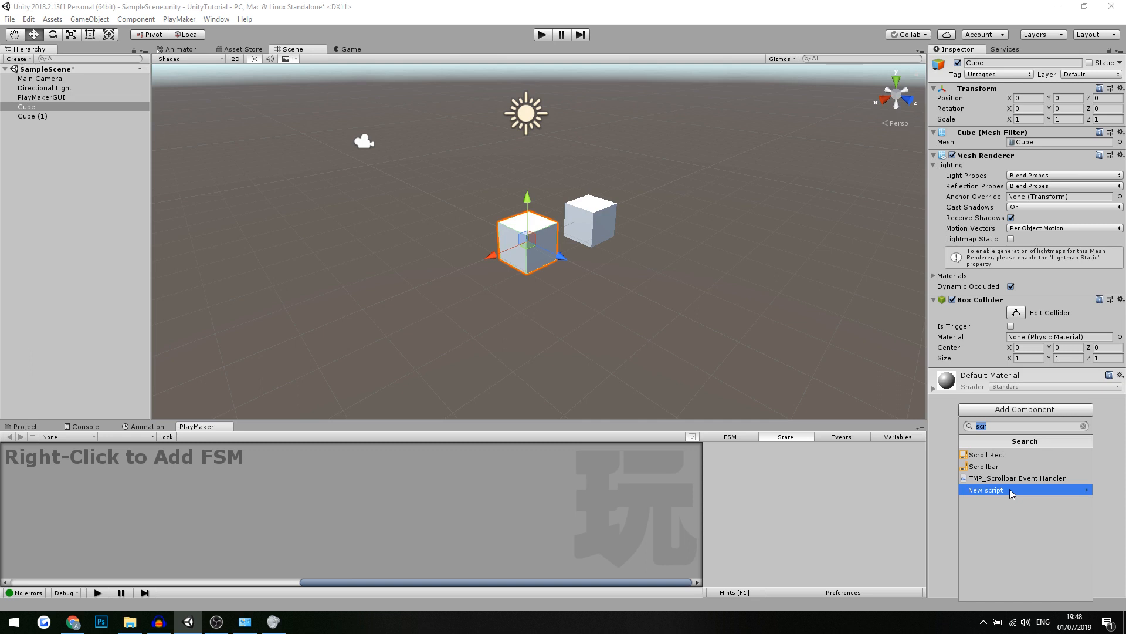
left_click(944, 431)
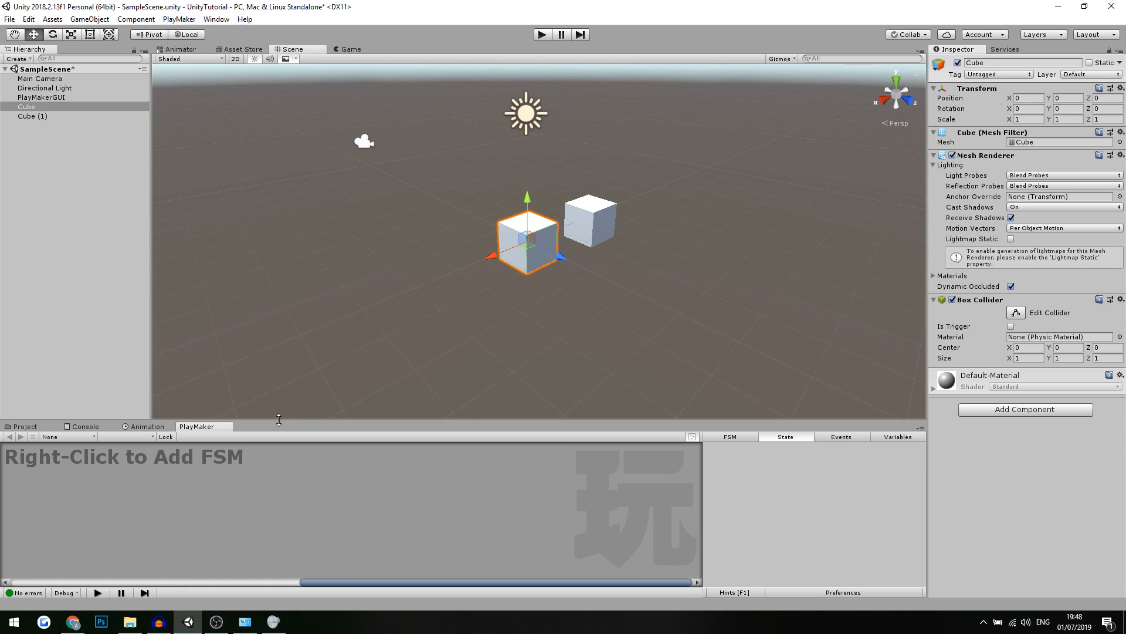
right_click(195, 489)
left_click(196, 489)
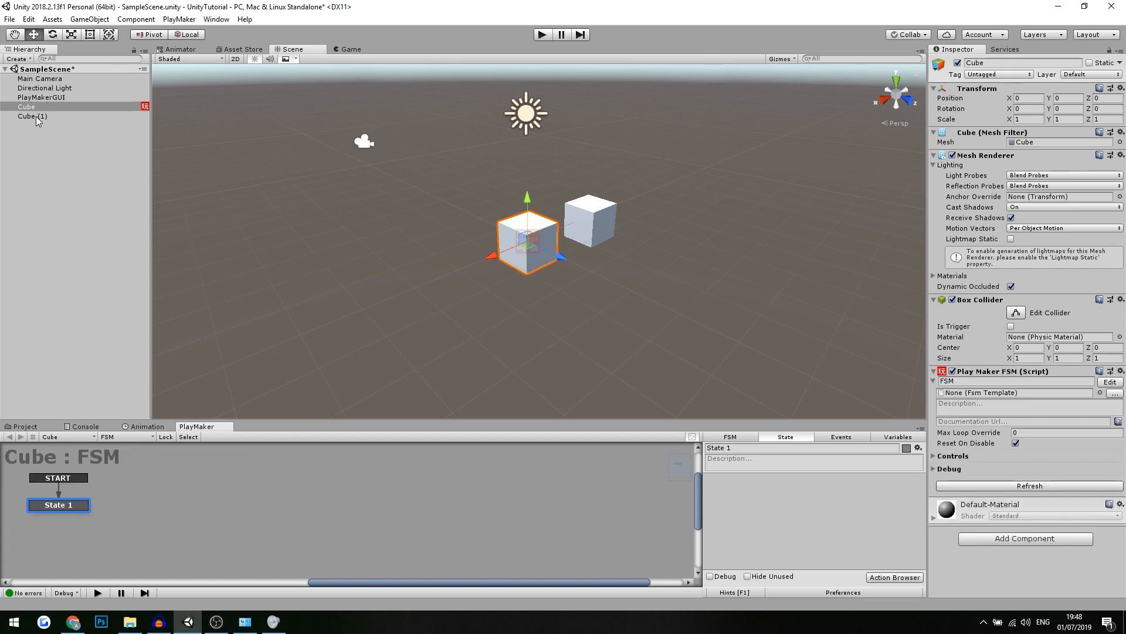
left_click(36, 117)
right_click(162, 479)
left_click(181, 487)
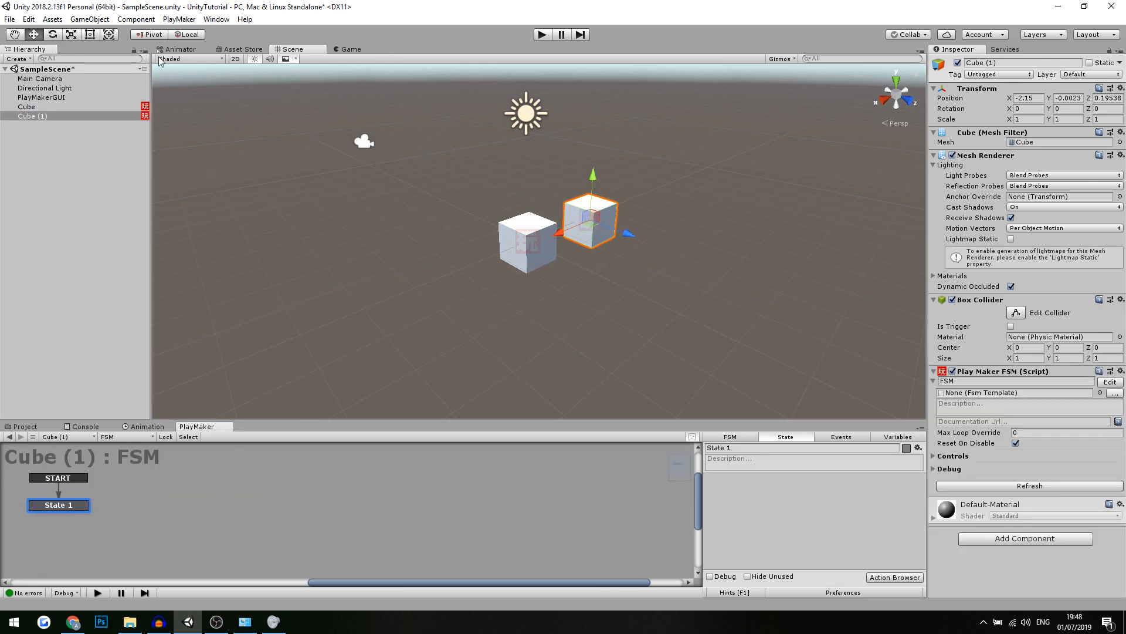
Create an empty game object, move it away from the cubes along the X axis and add an FSM to it
left_click(106, 19)
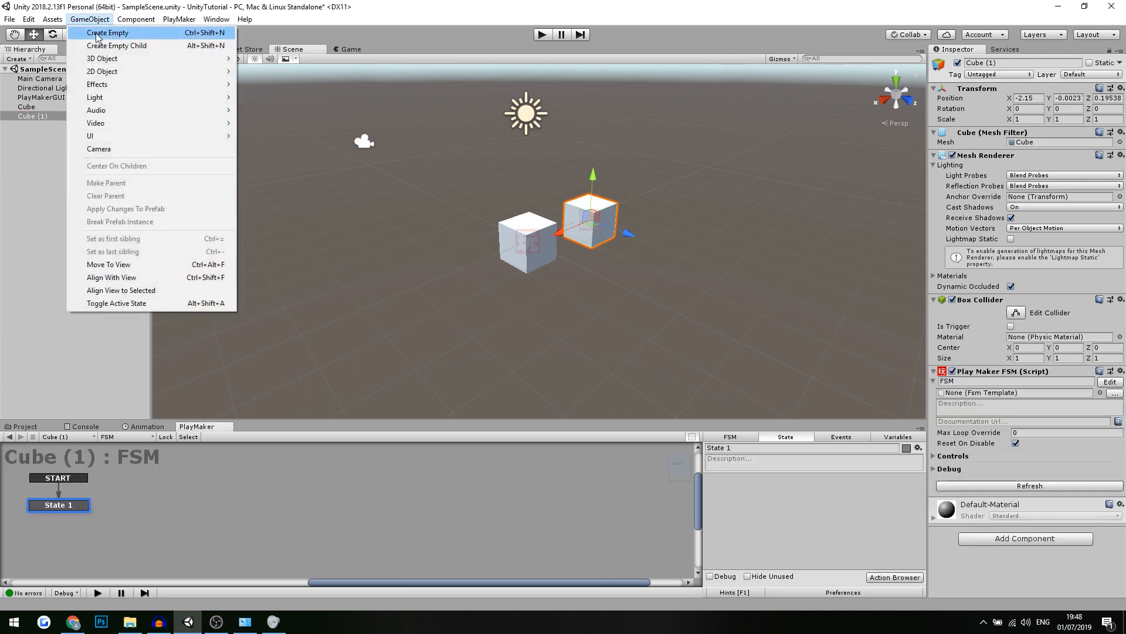
left_click(98, 34)
left_click_drag(503, 256, 441, 282)
right_click(298, 467)
left_click(314, 474)
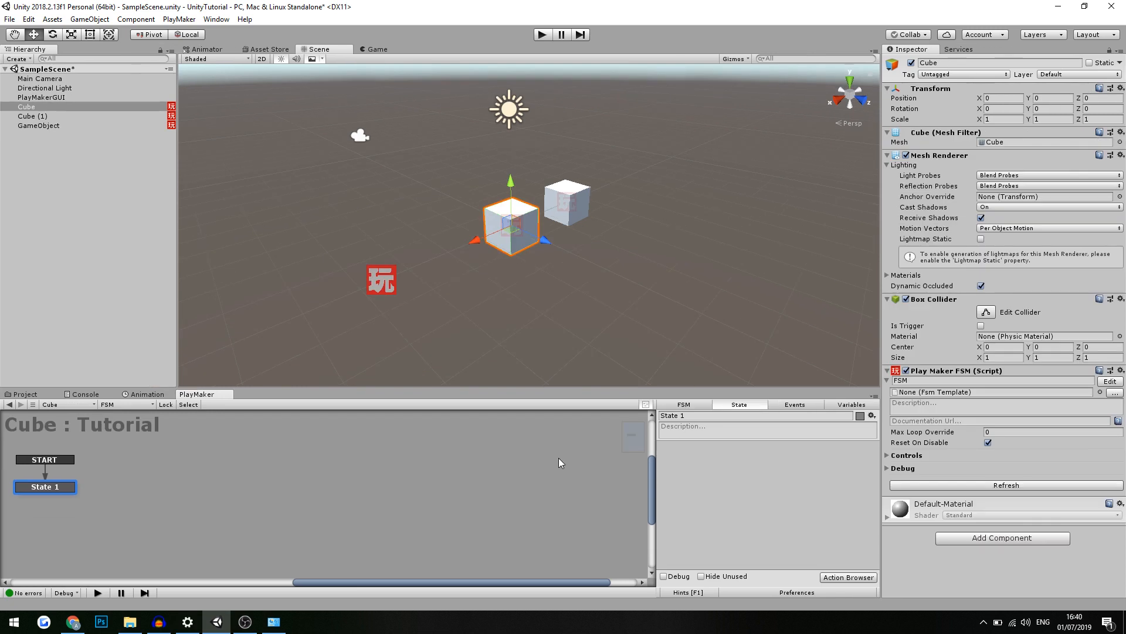
Rename the FSM on Cube as Tutorial
left_click(708, 403)
left_click(703, 413)
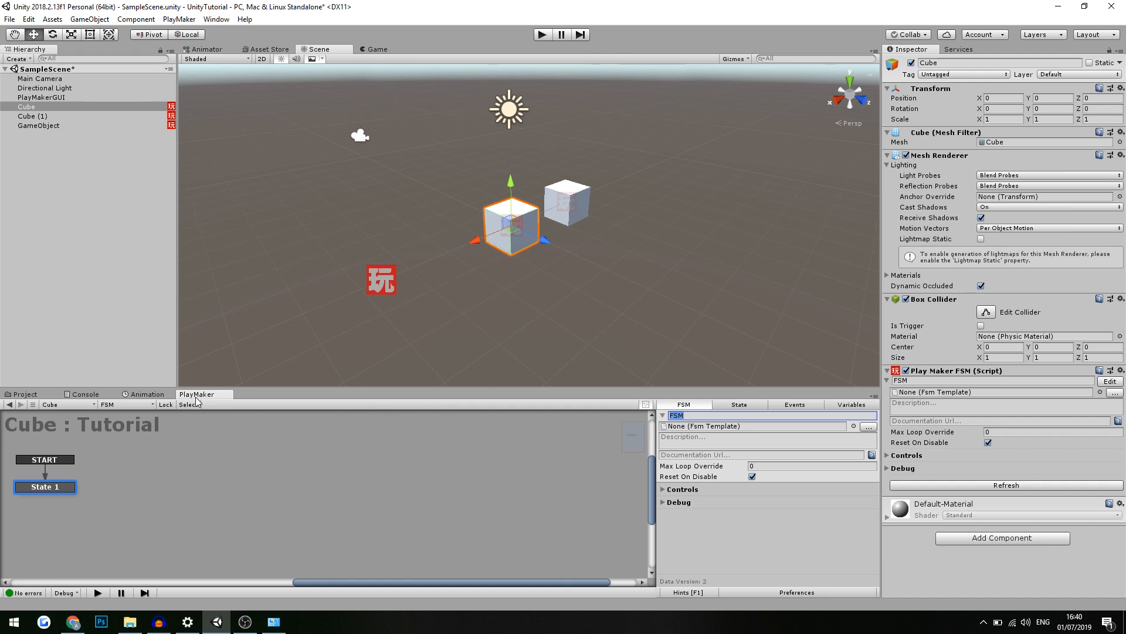
type("Tutorial")
left_click(95, 521)
left_click_drag(104, 517, 9, 453)
left_click(56, 500)
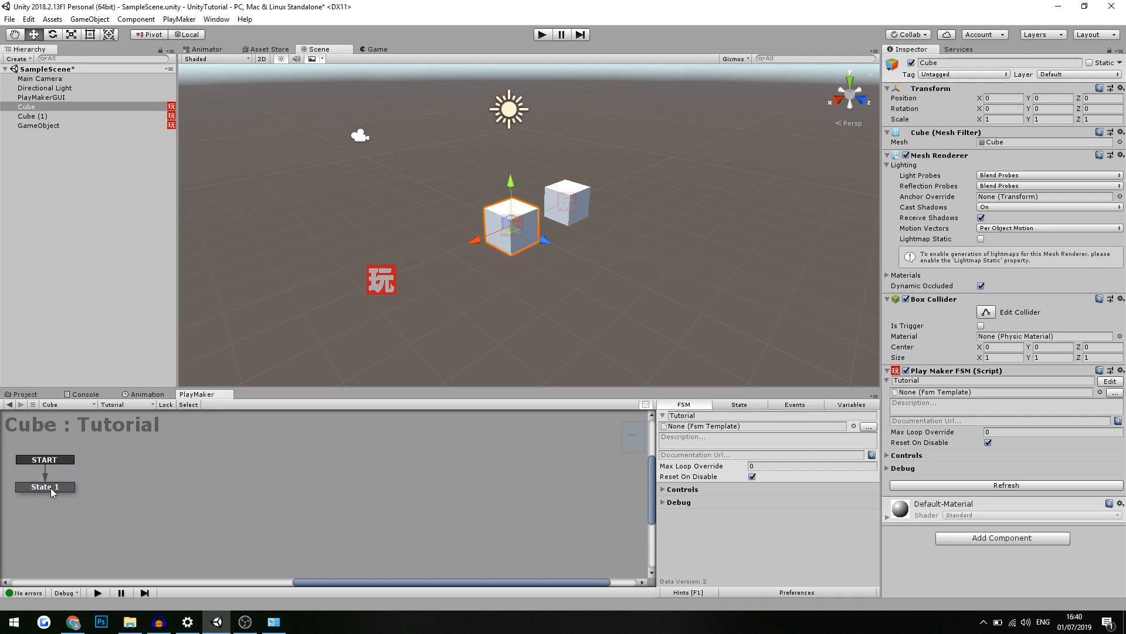
Add two new states to Cube's Tutorial FSM and arrange them beside State 1
left_click(51, 487)
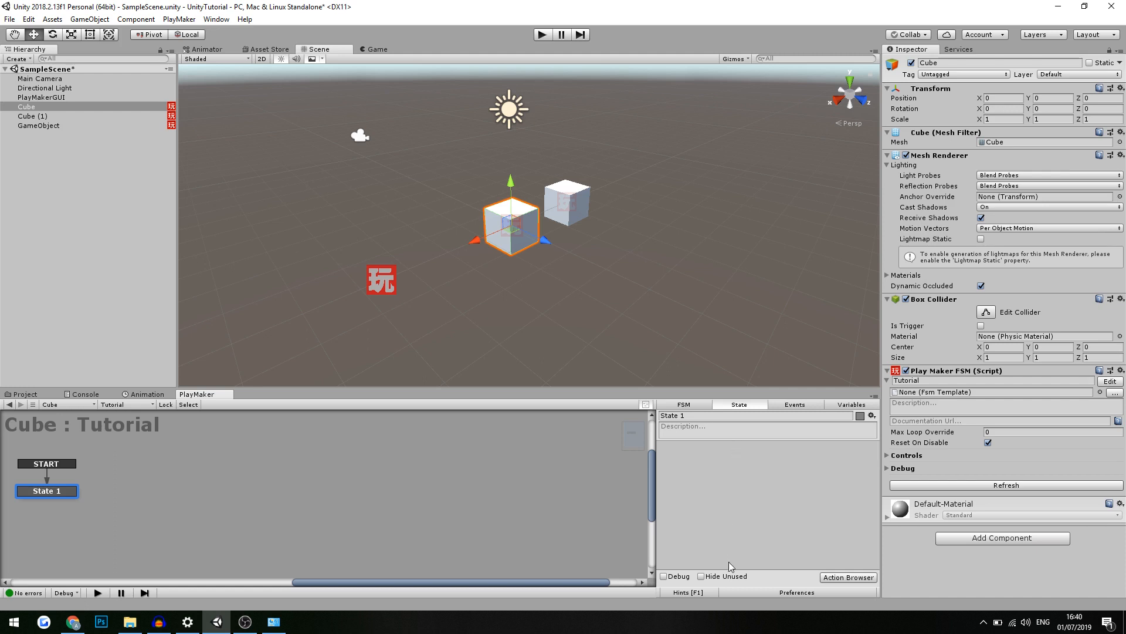
right_click(157, 463)
left_click(221, 309)
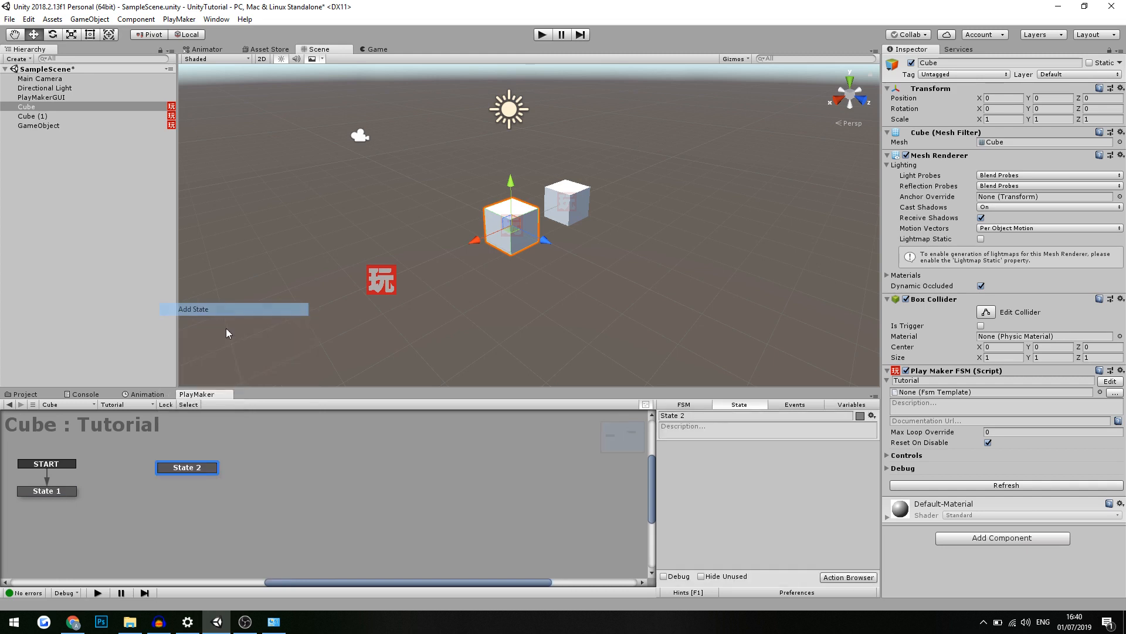
right_click(275, 315)
left_click(350, 323)
left_click_drag(209, 470, 177, 467)
left_click(256, 492)
left_click_drag(255, 491, 246, 493)
left_click_drag(167, 469, 166, 459)
Select each state of the Tutorial FSM in turn and shift State 3 and State 2 slightly closer to State 1
left_click(61, 493)
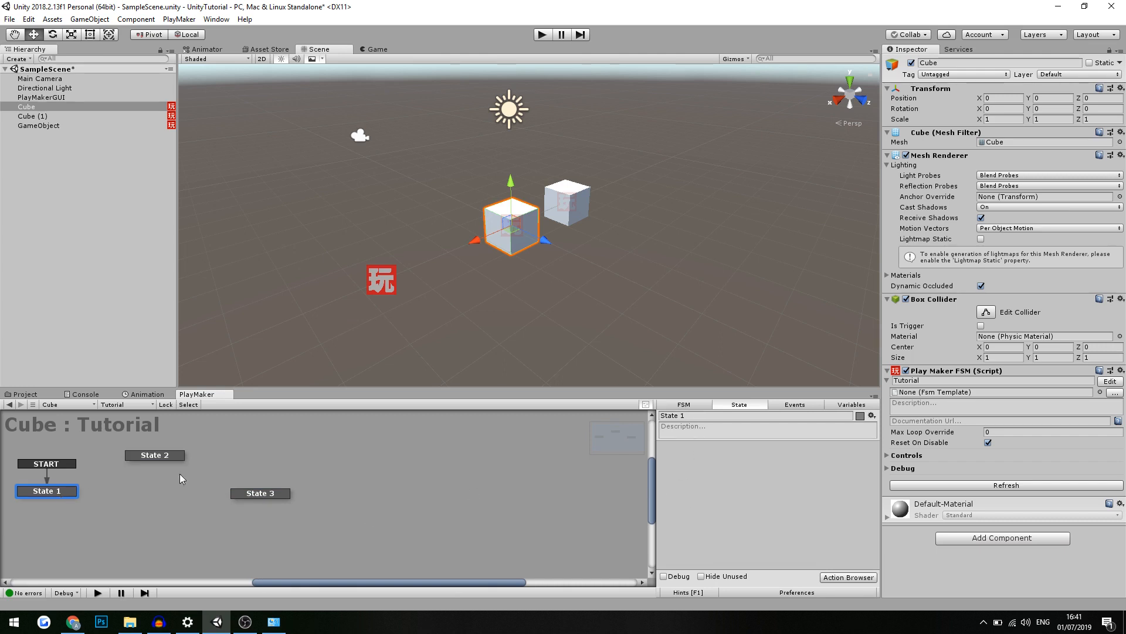
left_click(149, 456)
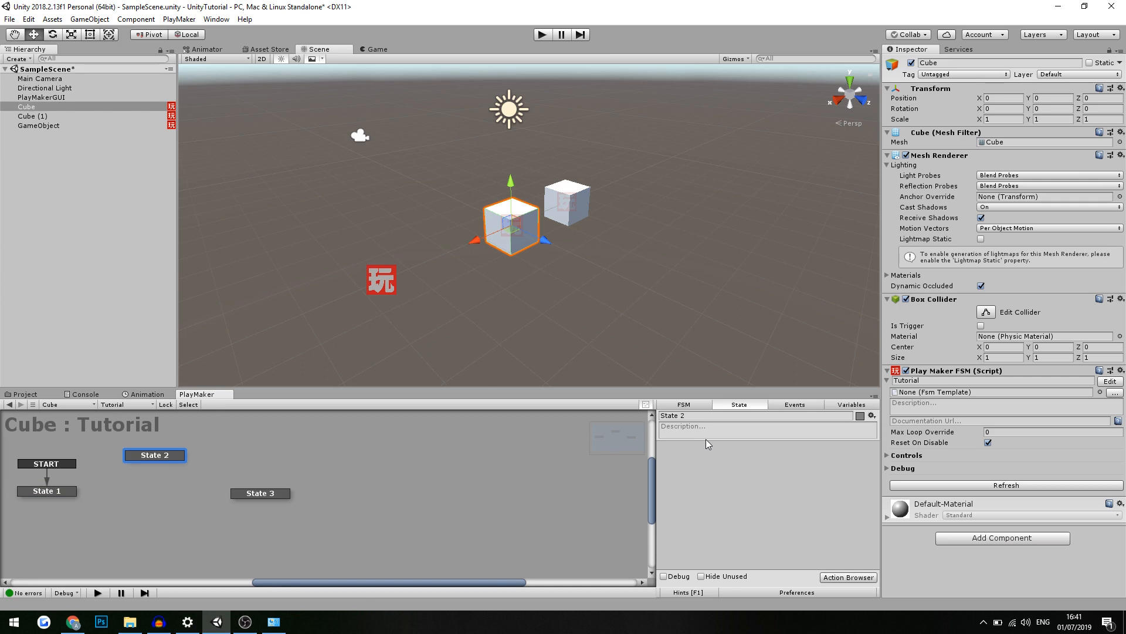
left_click(260, 495)
left_click_drag(251, 497, 233, 496)
left_click_drag(151, 456, 147, 458)
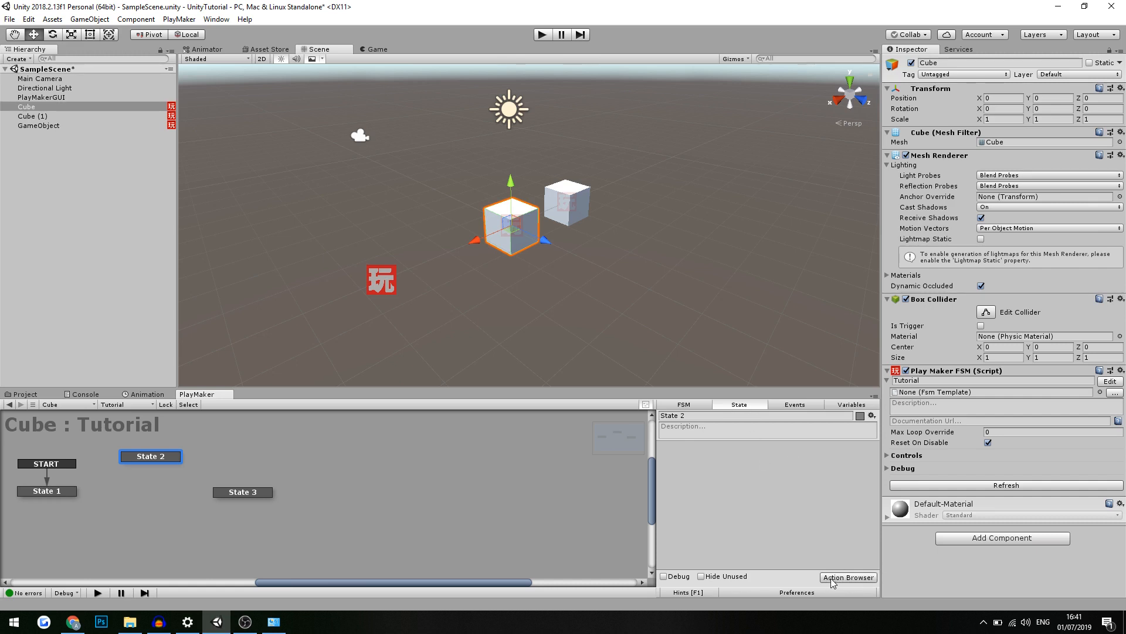
Browse the PlayMaker action categories and add the Get Key Down input action to State 2
left_click(856, 578)
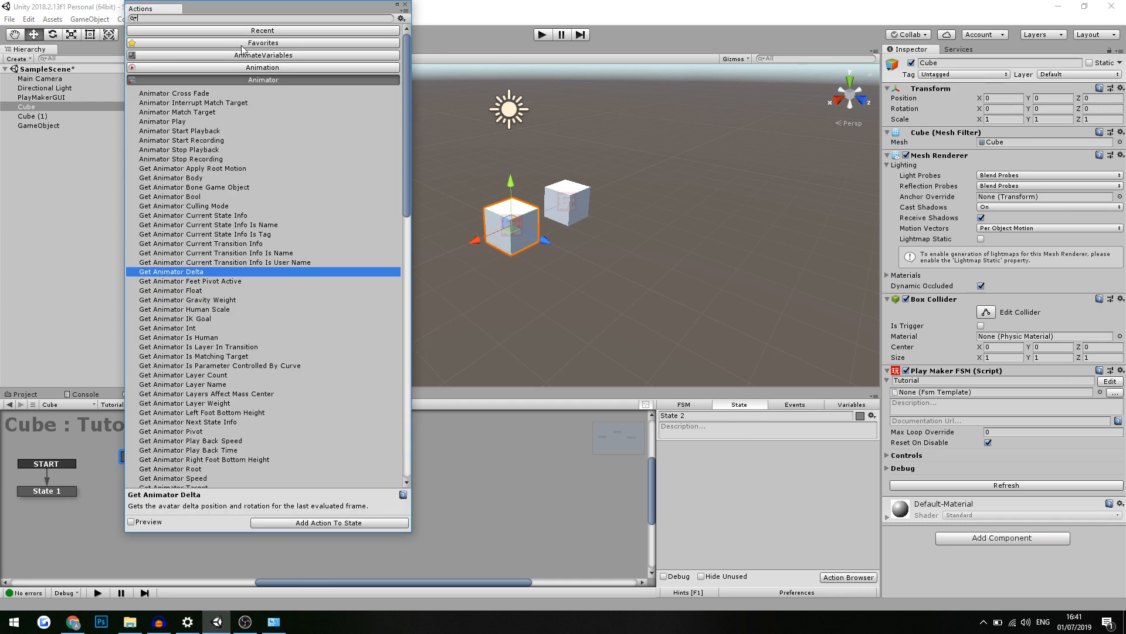
left_click(284, 77)
scroll(305, 178, "down", 3)
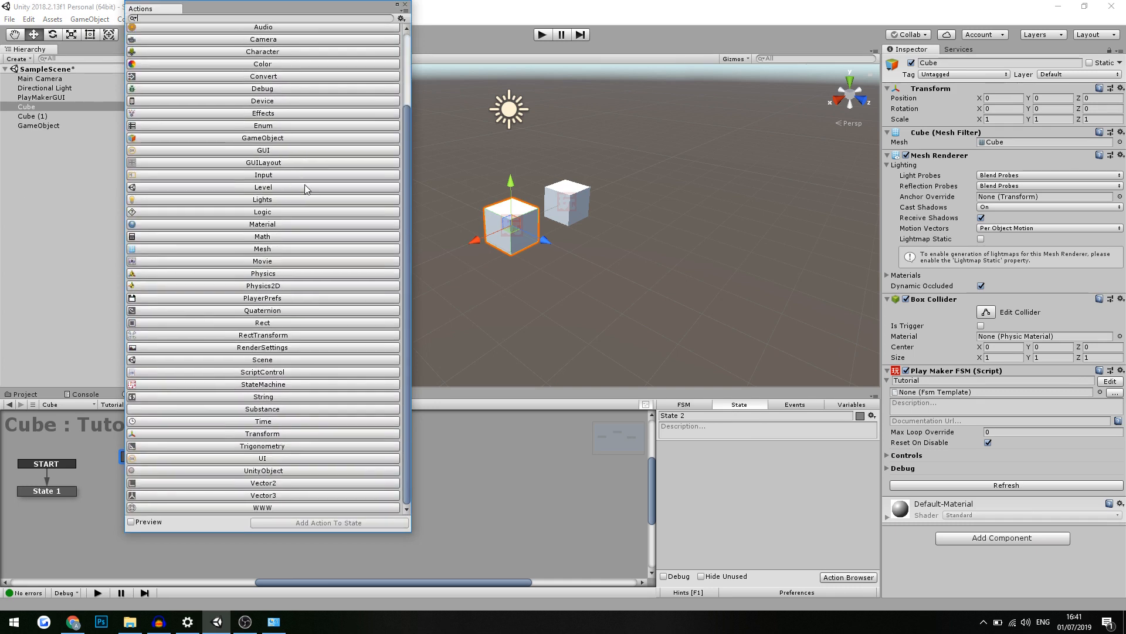
scroll(290, 235, "up", 3)
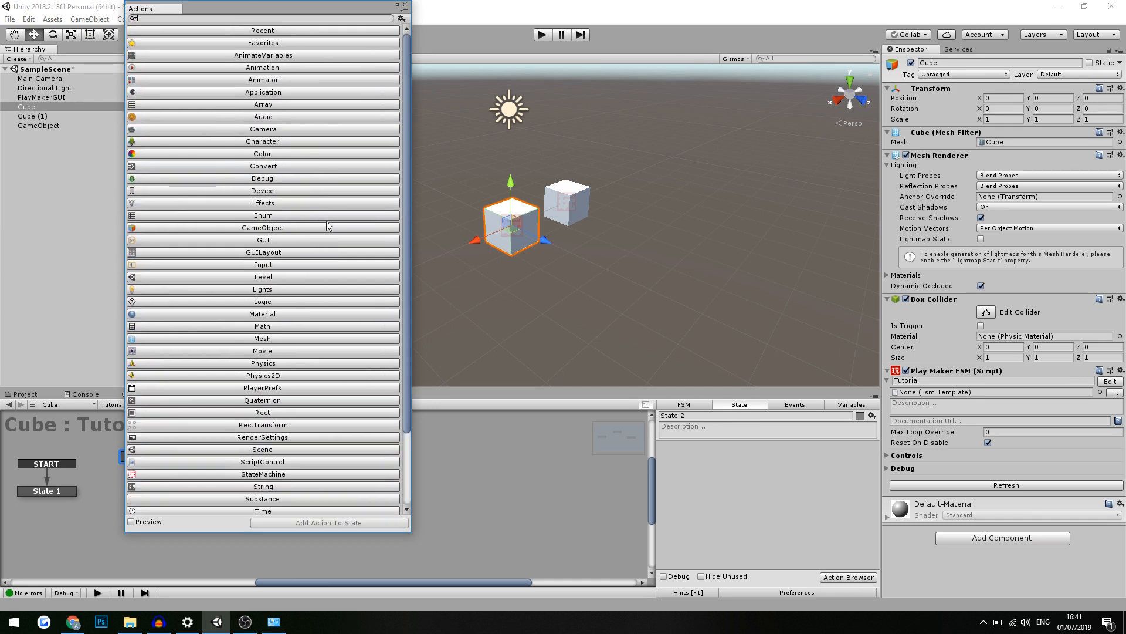
left_click(287, 80)
left_click(279, 78)
scroll(291, 405, "down", 3)
scroll(285, 396, "up", 3)
left_click(271, 265)
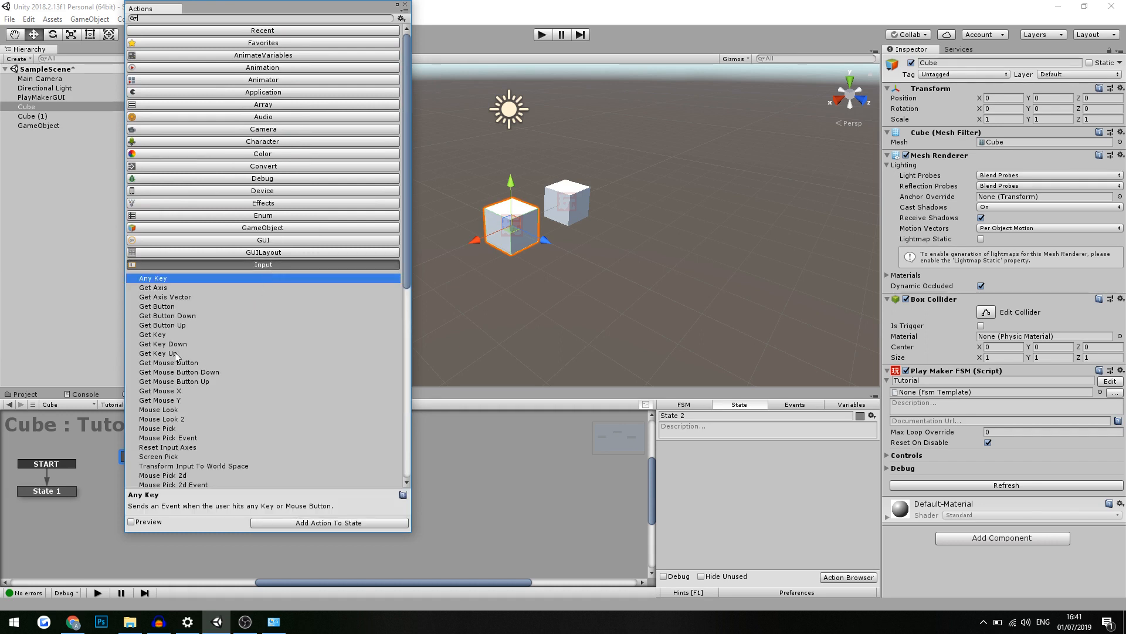
double_click(176, 344)
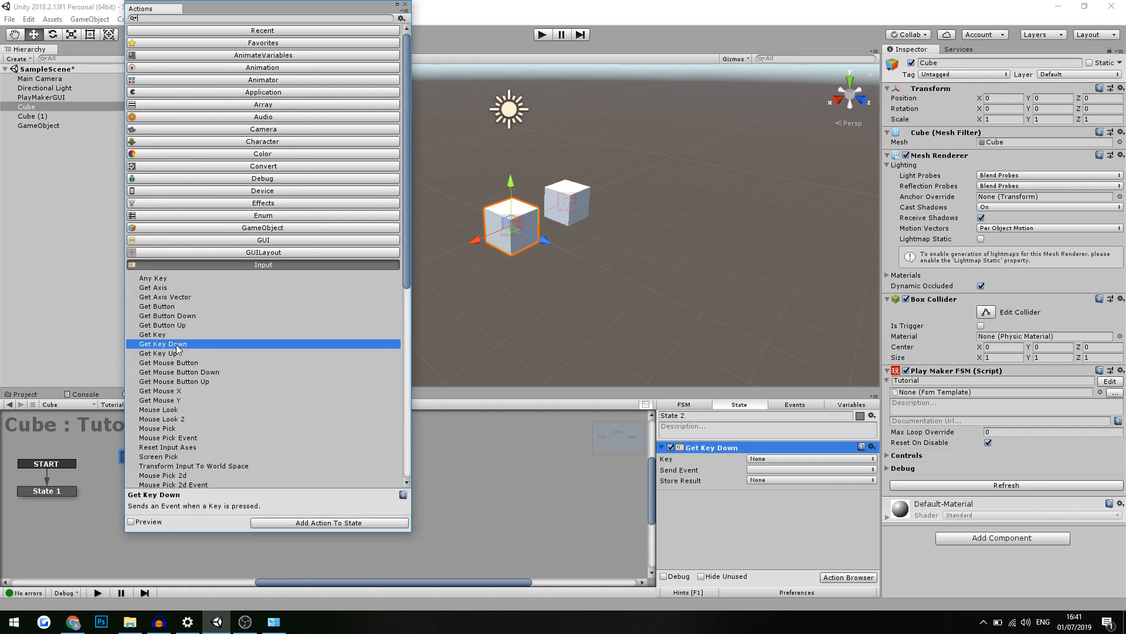
left_click(405, 5)
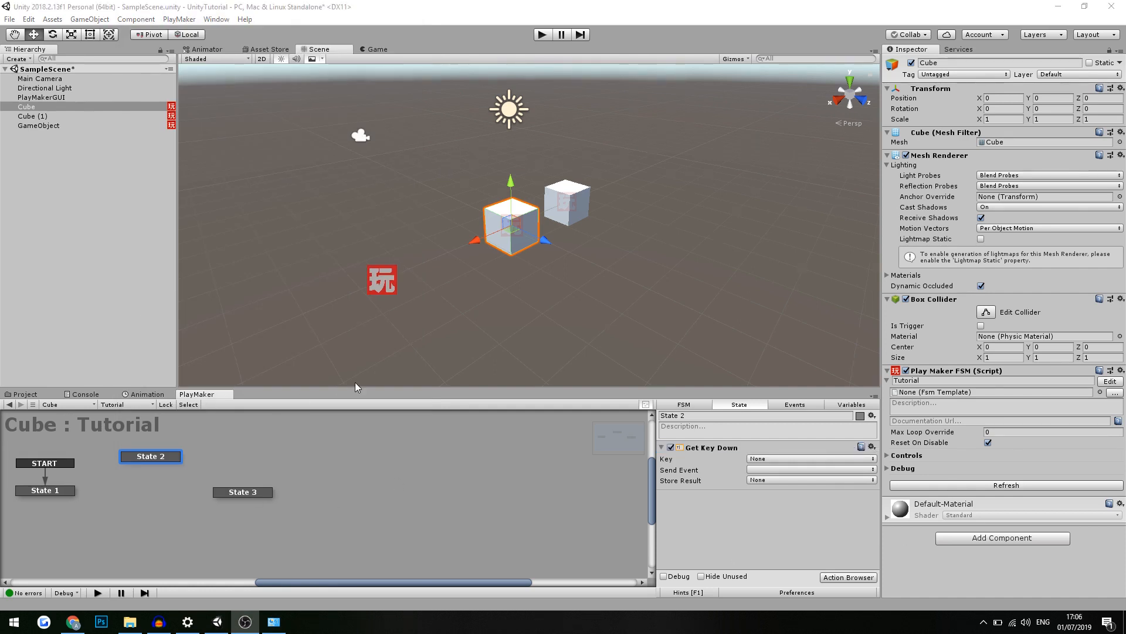
Run the scene and try to reposition State 1 and State 3 of Cube's FSM during play
left_click(83, 473)
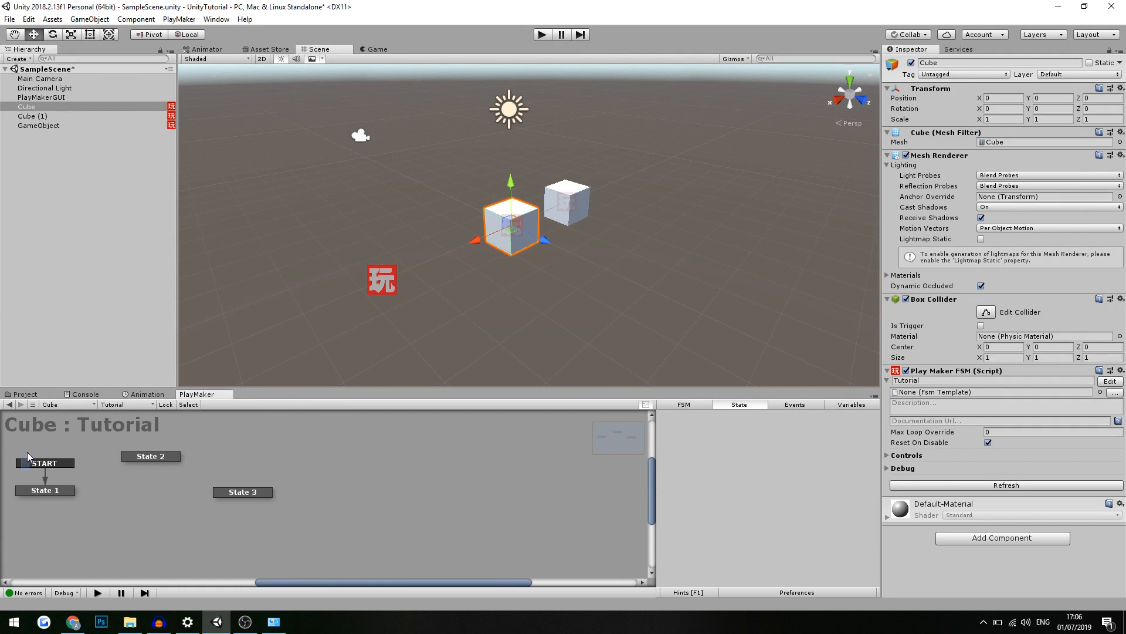
left_click_drag(8, 453, 94, 474)
key("ctrl+p")
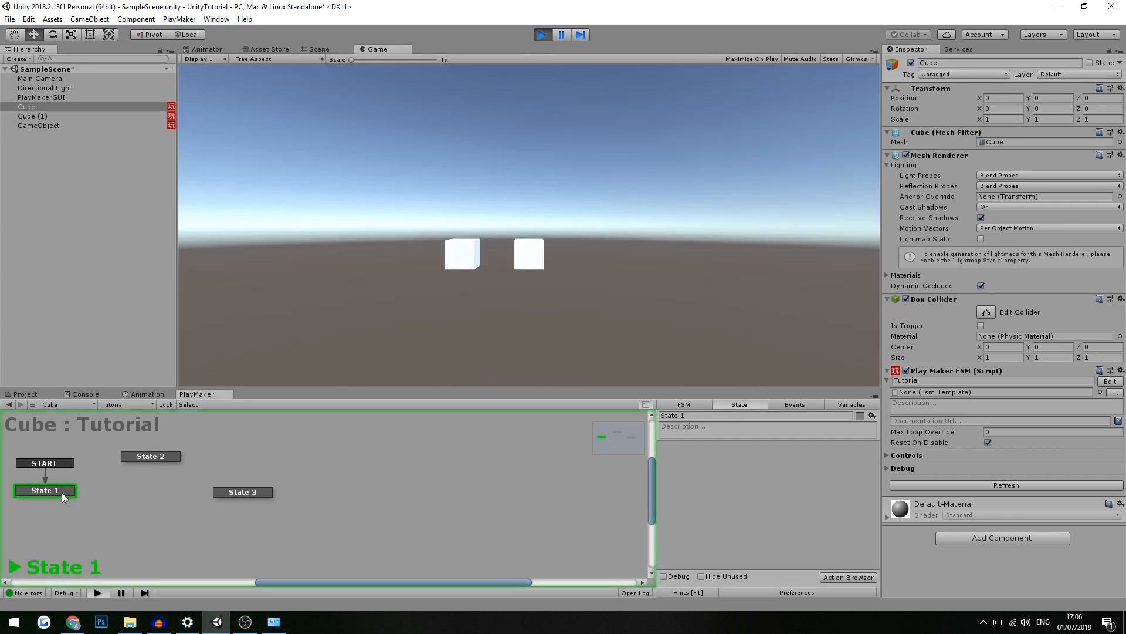
left_click_drag(62, 491, 62, 496)
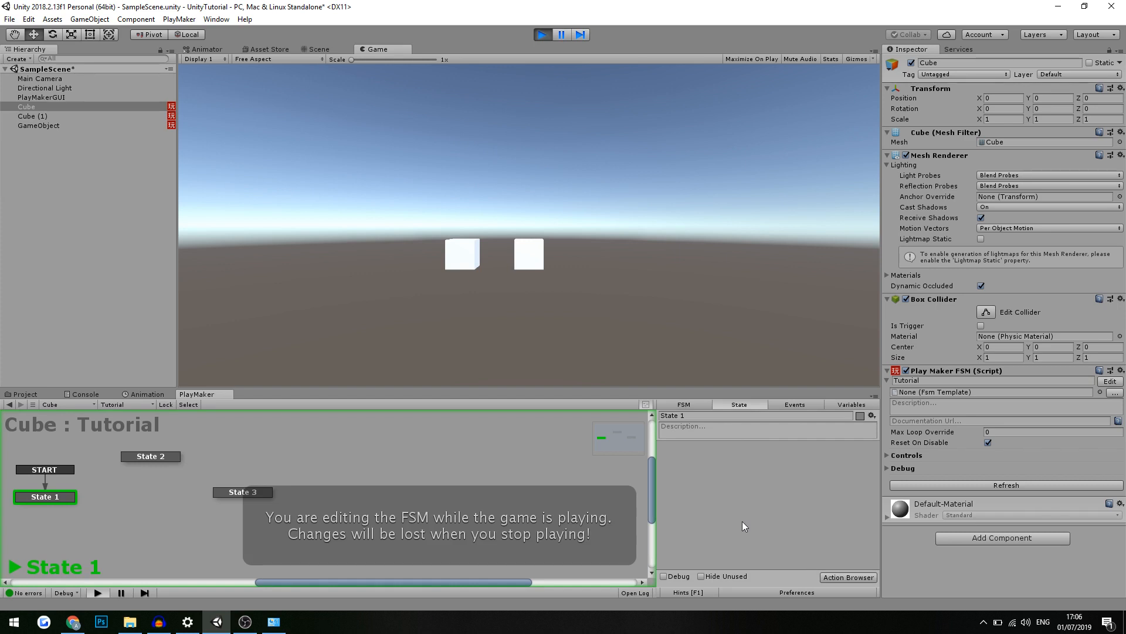
left_click_drag(241, 491, 231, 491)
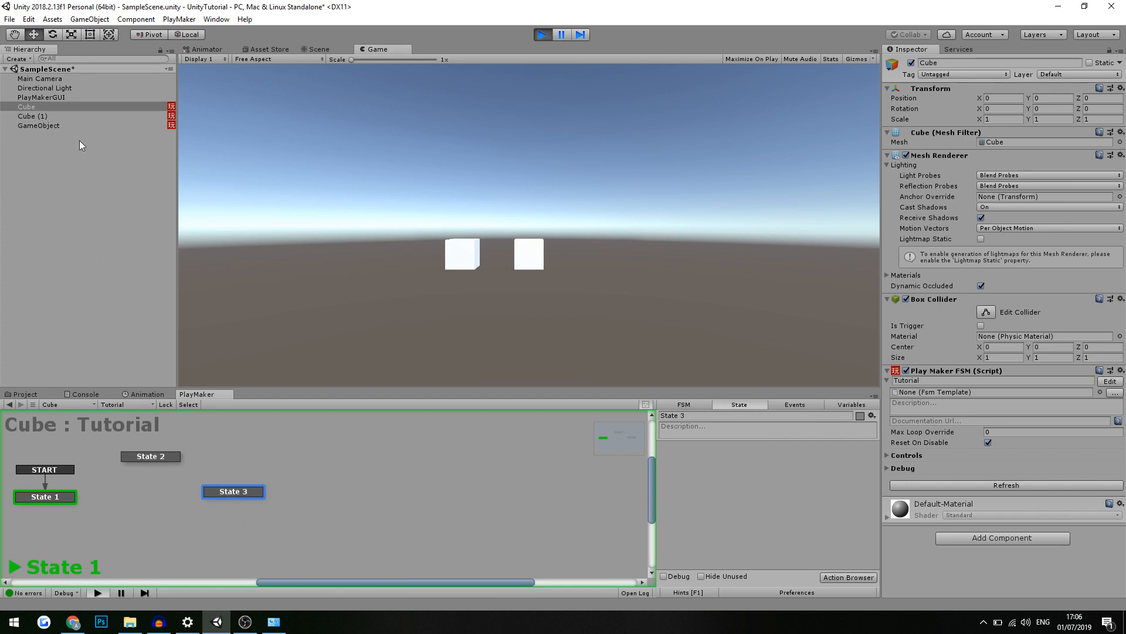
Check the active states of the GameObject and Cube (1) FSMs during play, and stop the scene
left_click(33, 124)
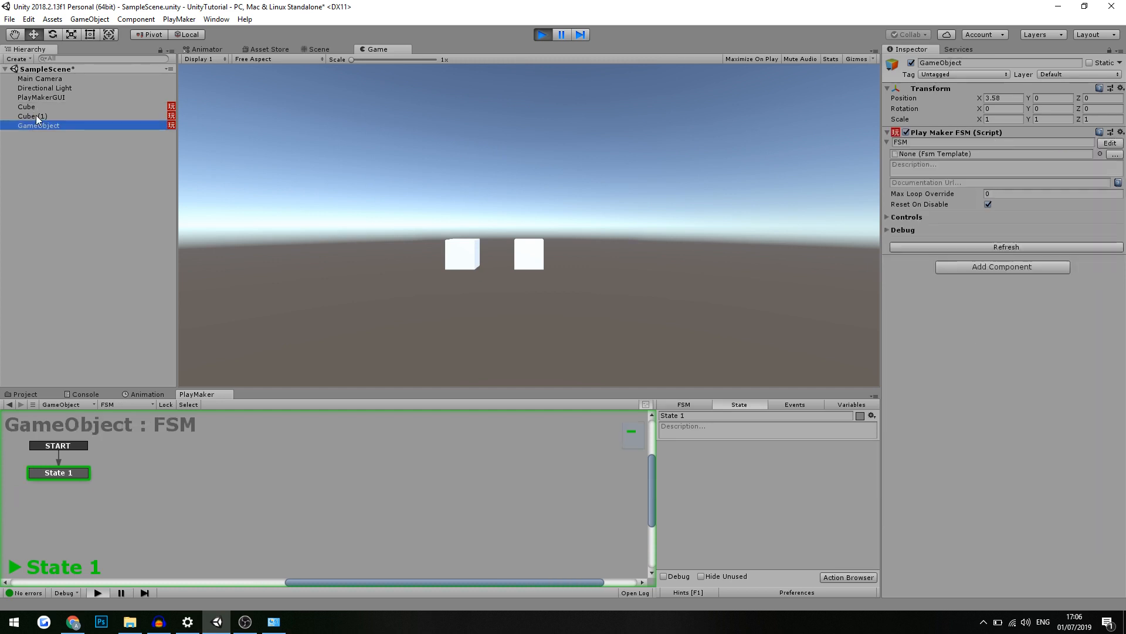
left_click(36, 116)
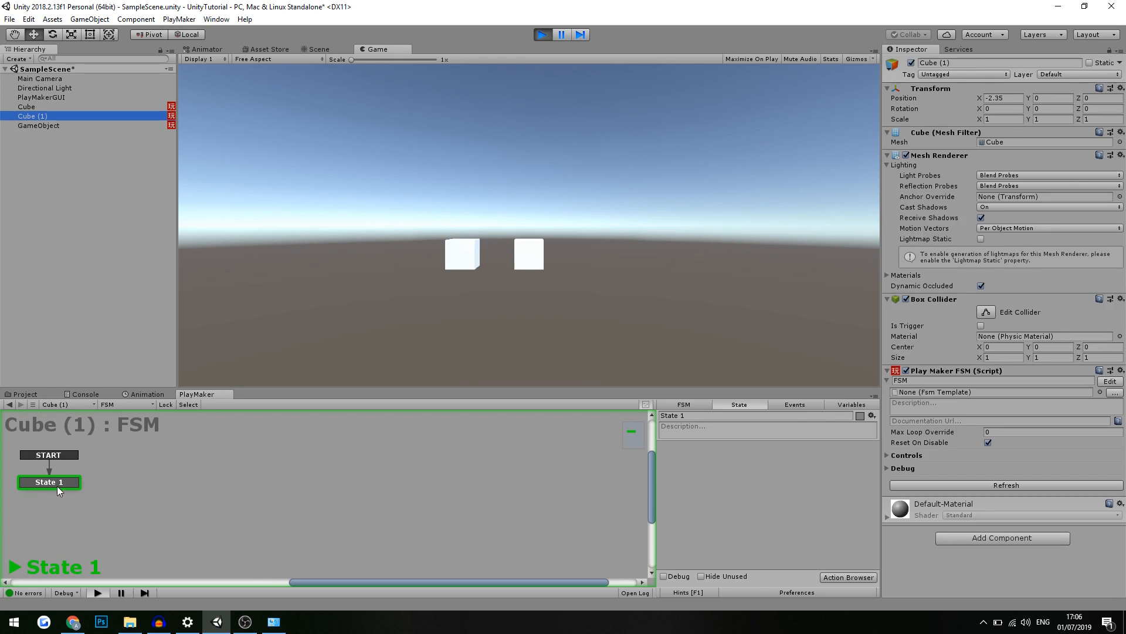
left_click(45, 125)
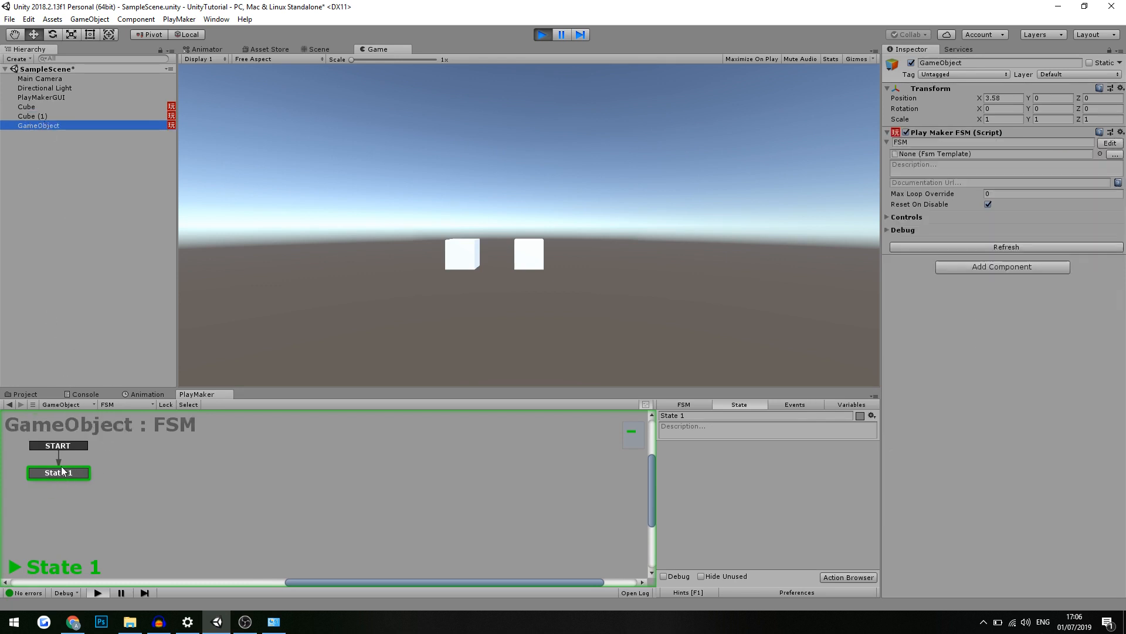
left_click(541, 35)
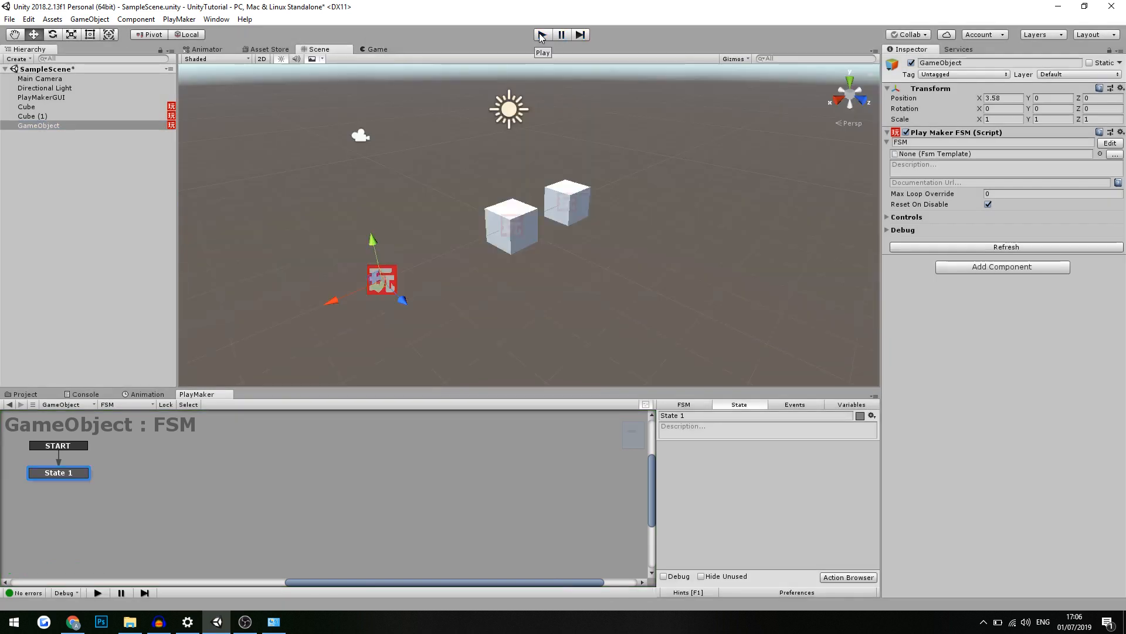